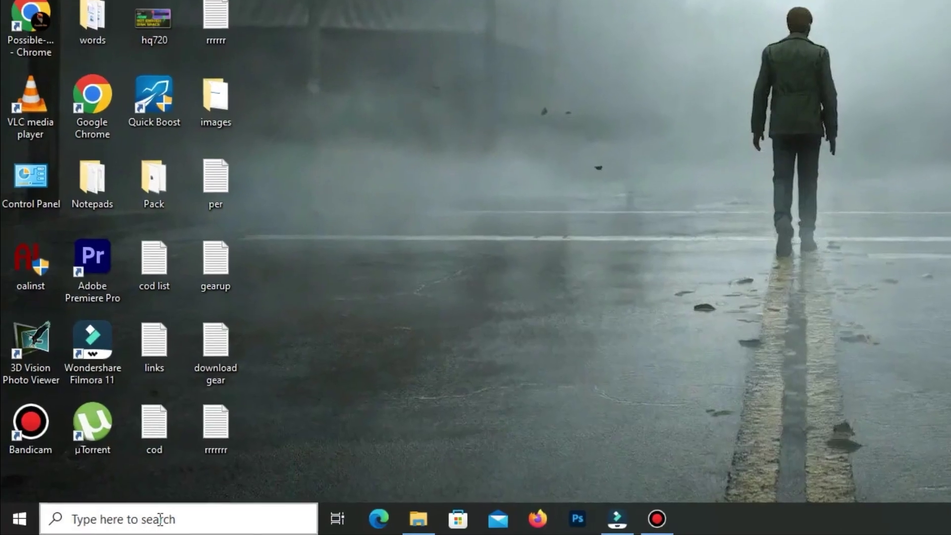
Search for 'gearup booster' and open the Red Dead Redemption card's details in GearUP Booster
click(99, 525)
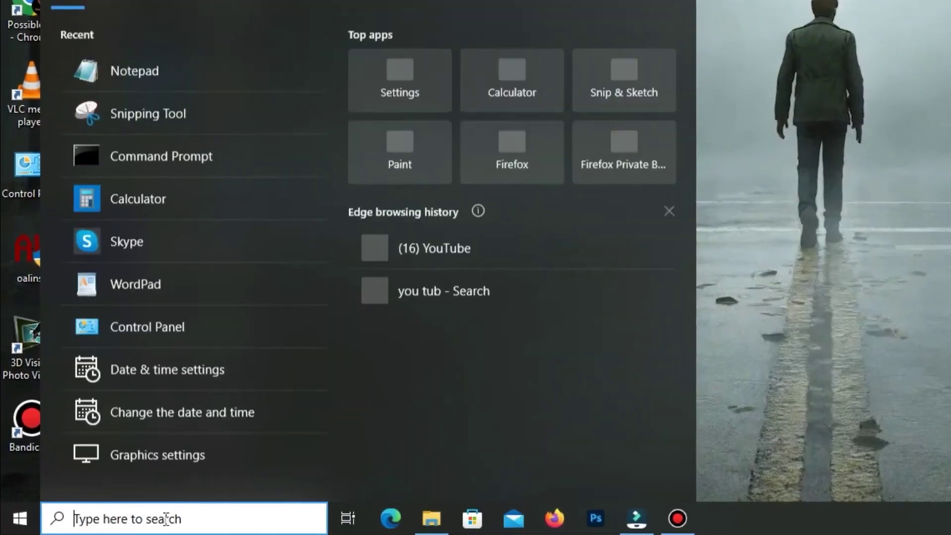
text(gearup b)
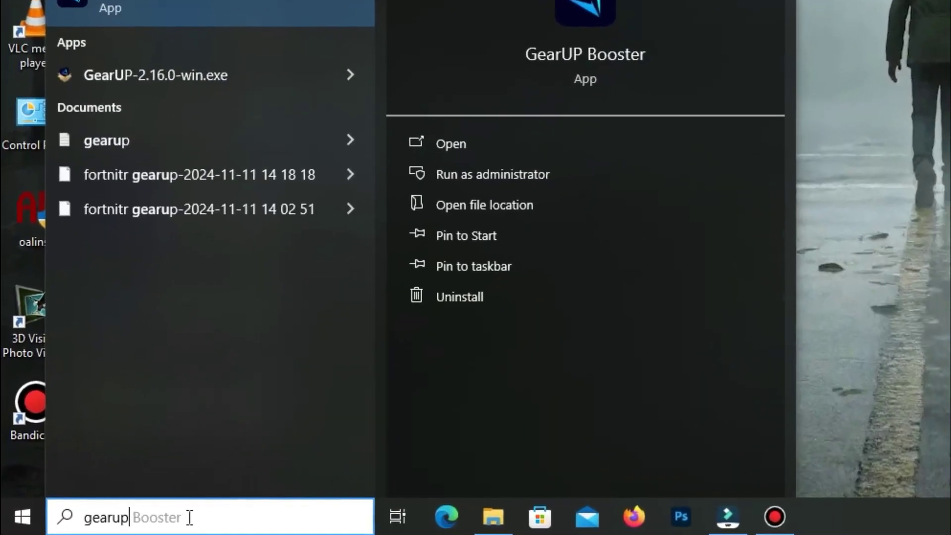
text(ooster)
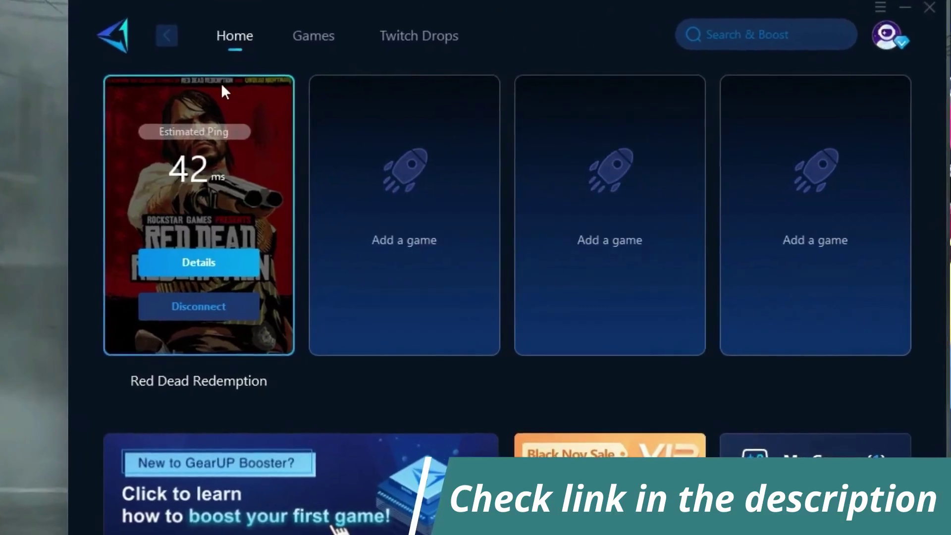
click(213, 270)
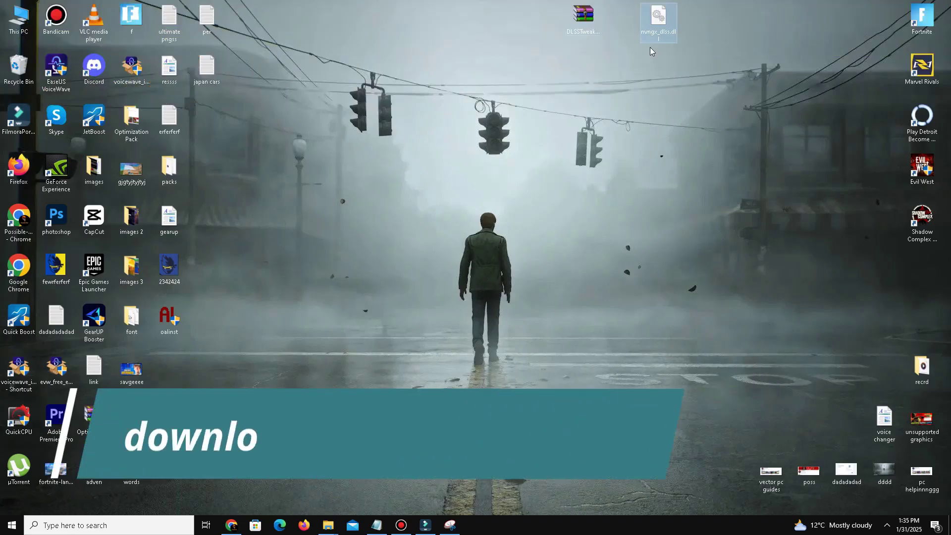
Extract the DLSSTweaks archive onto the desktop
click(579, 22)
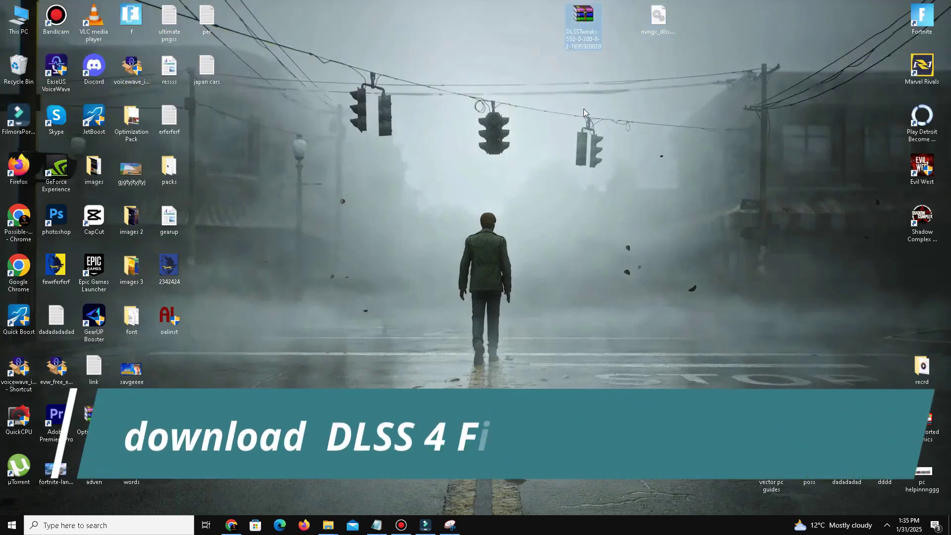
right_click(576, 25)
click(634, 89)
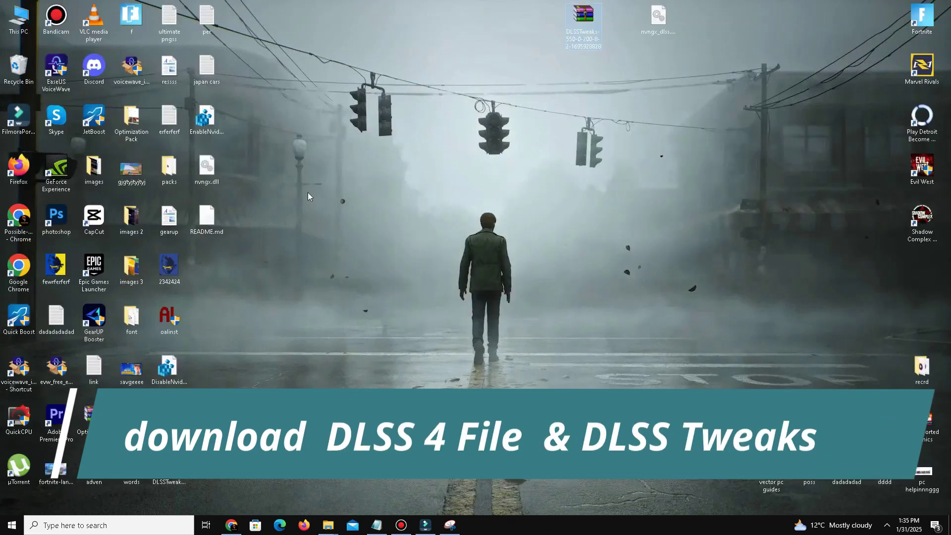
Gather the six extracted DLSSTweaks files together at the top of the desktop and select them
drag(230, 132, 505, 119)
drag(191, 385, 149, 490)
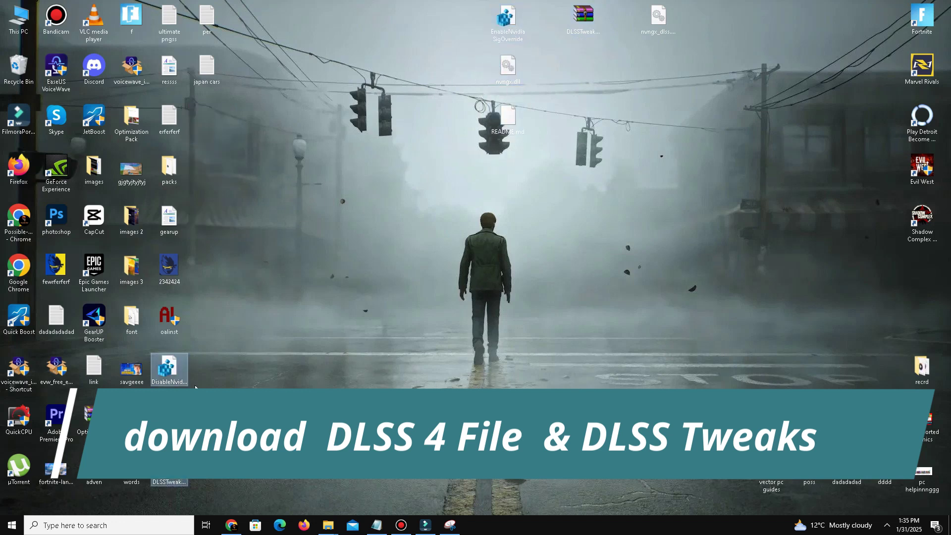
drag(169, 369, 470, 25)
drag(396, 11, 525, 139)
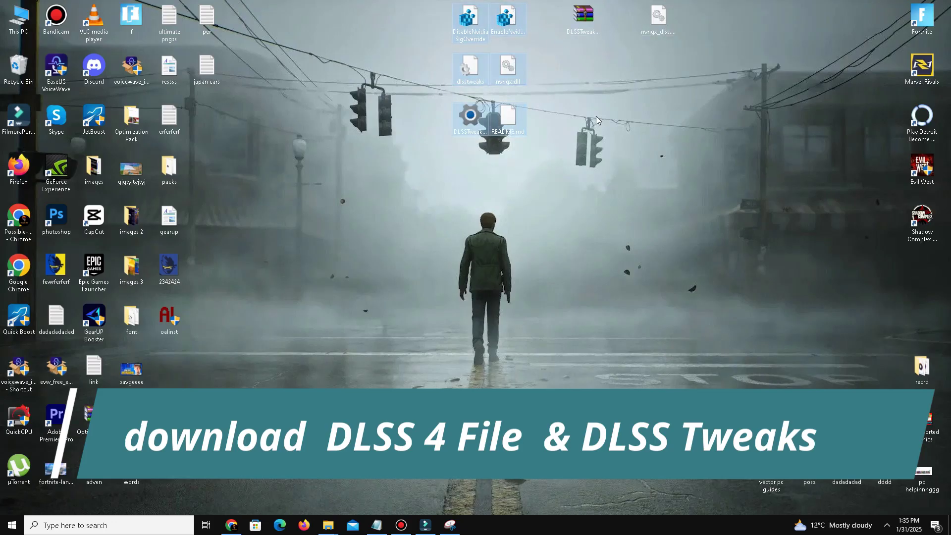
drag(420, 7, 524, 156)
click(658, 19)
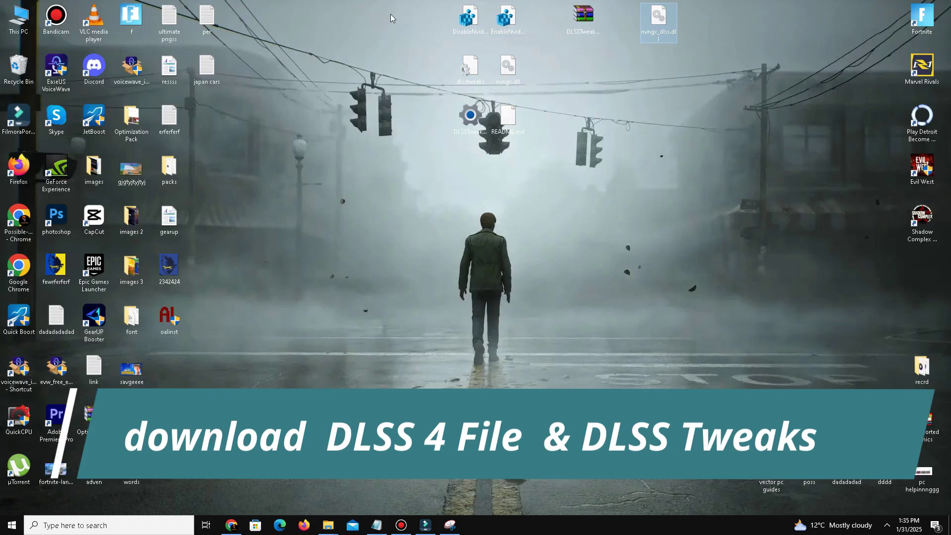
drag(390, 18, 536, 161)
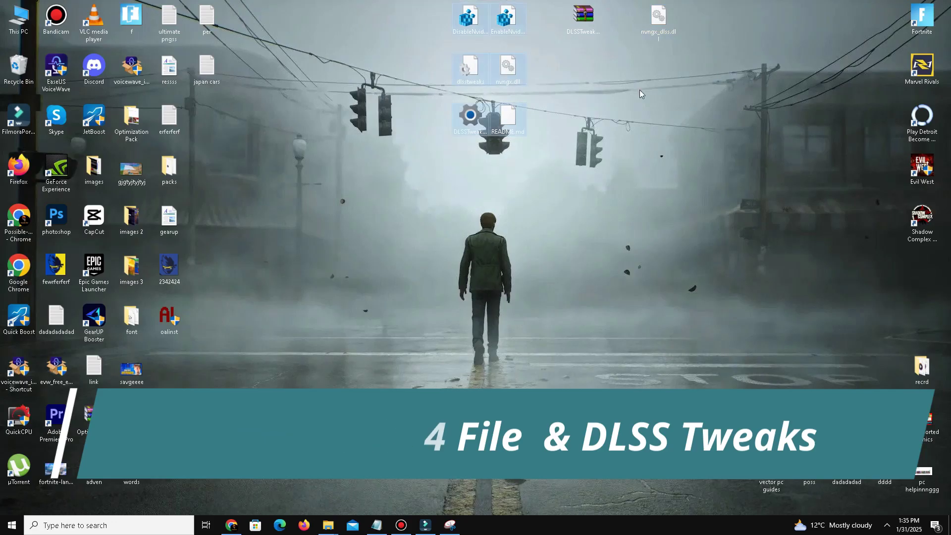
Move the six files into a new desktop folder, New folder (2), and verify its contents
right_click(564, 144)
mouse_move(594, 227)
click(691, 227)
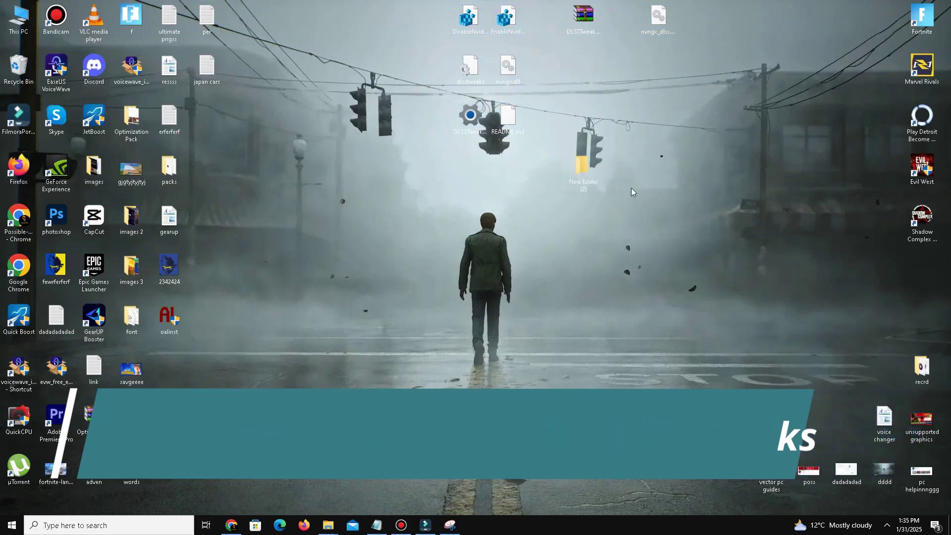
drag(584, 168, 583, 74)
drag(508, 20, 530, 25)
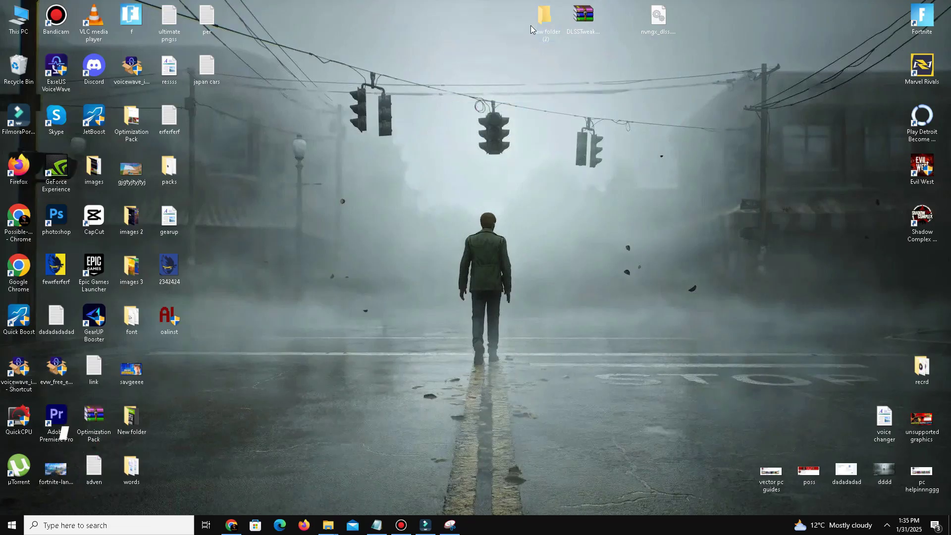
double_click(542, 19)
drag(230, 142, 470, 49)
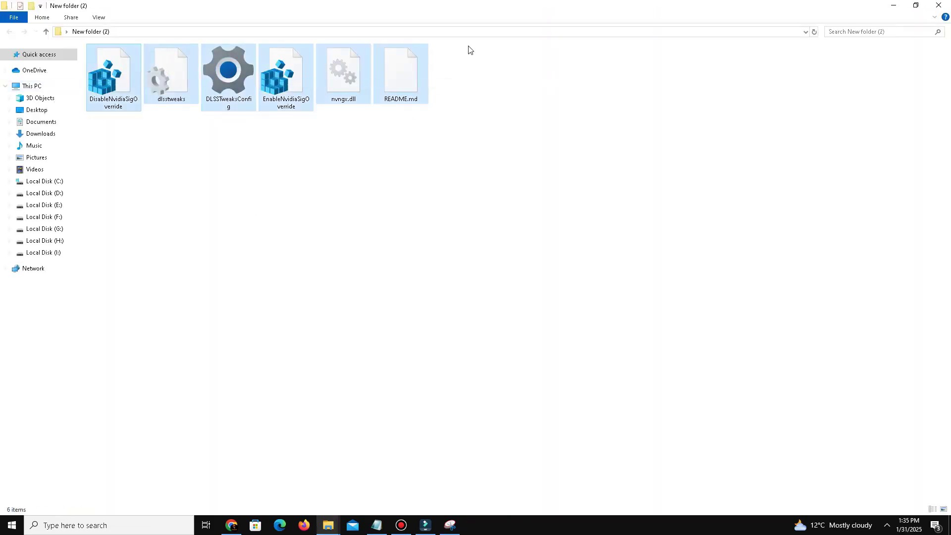
click(939, 5)
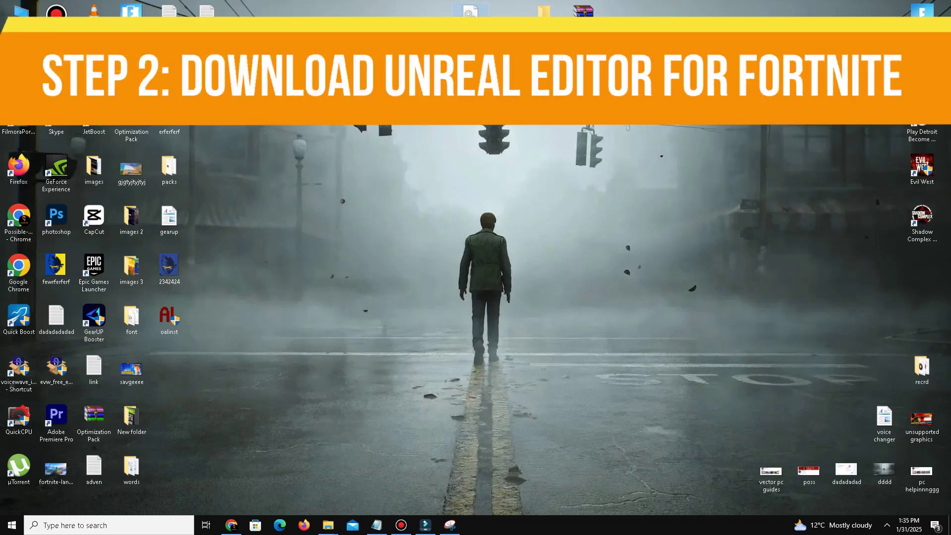
Open File Explorer from the system tray at X:\Games\Fortnite
click(887, 524)
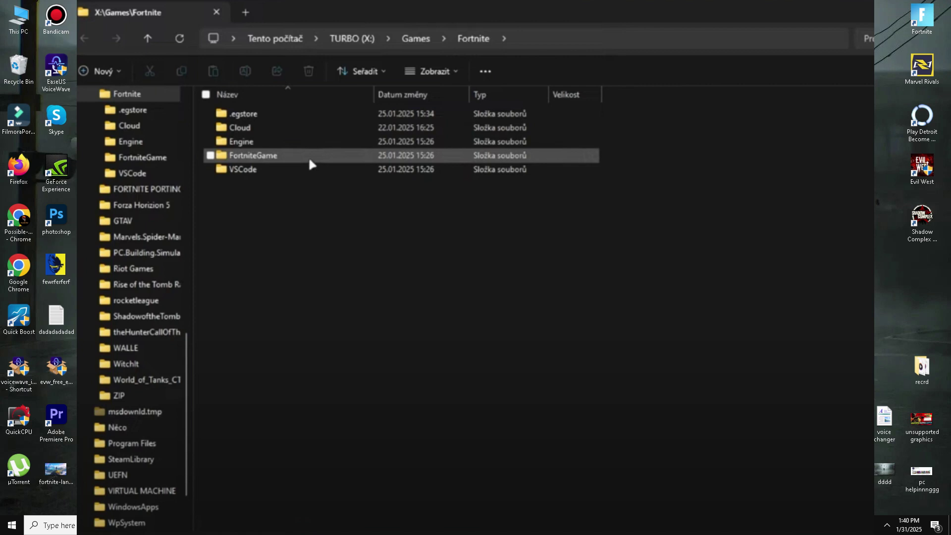
Navigate into FortniteGame\Binaries\ThirdParty\NVIDIA
double_click(308, 156)
double_click(302, 167)
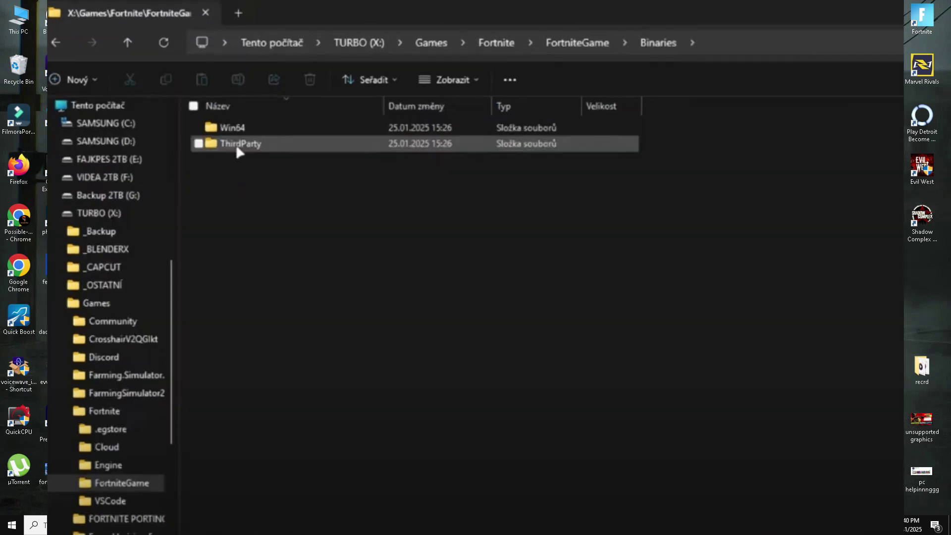
double_click(237, 148)
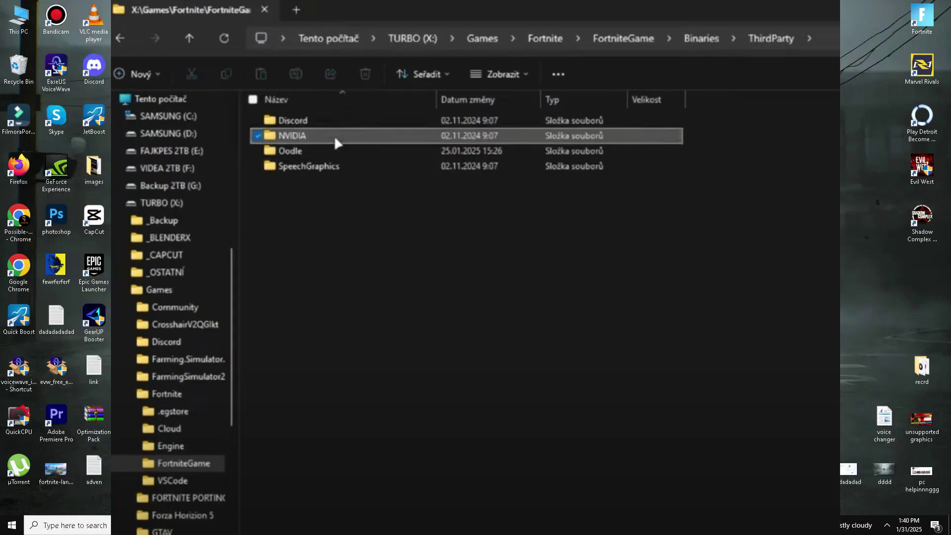
double_click(333, 135)
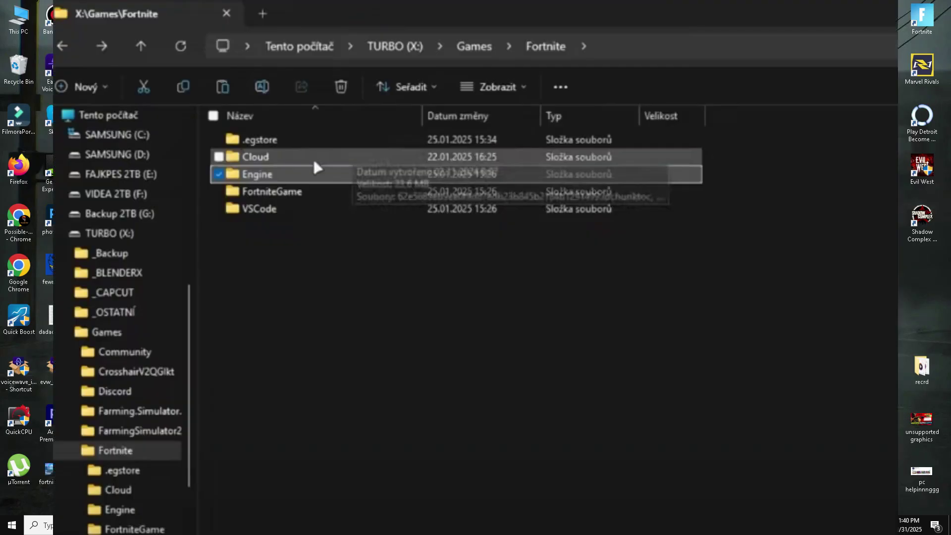
Drill into Engine\Plugins\Runtime\ThirdParty\DLSS\Binaries\Win64, where nvngx_dlss.dll and its backup sit
double_click(314, 167)
double_click(268, 189)
click(272, 286)
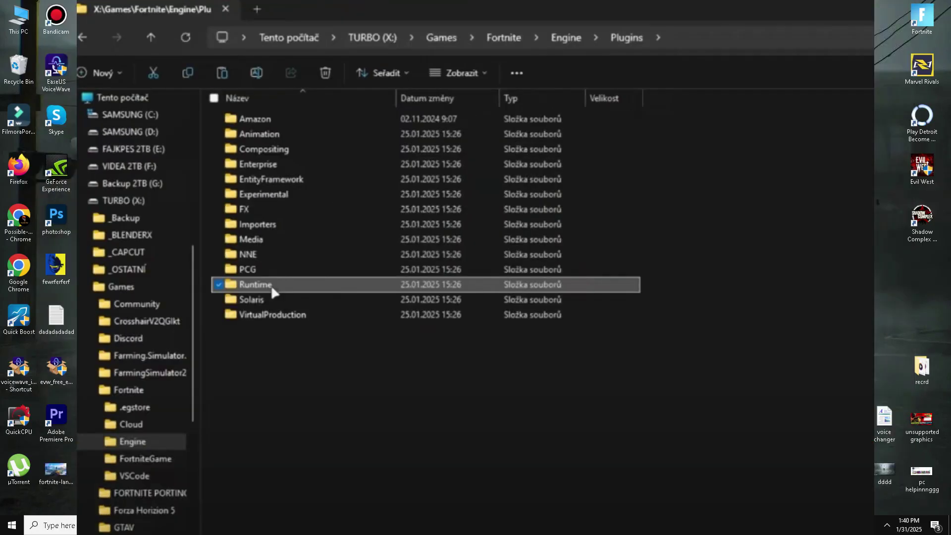
double_click(272, 287)
double_click(318, 187)
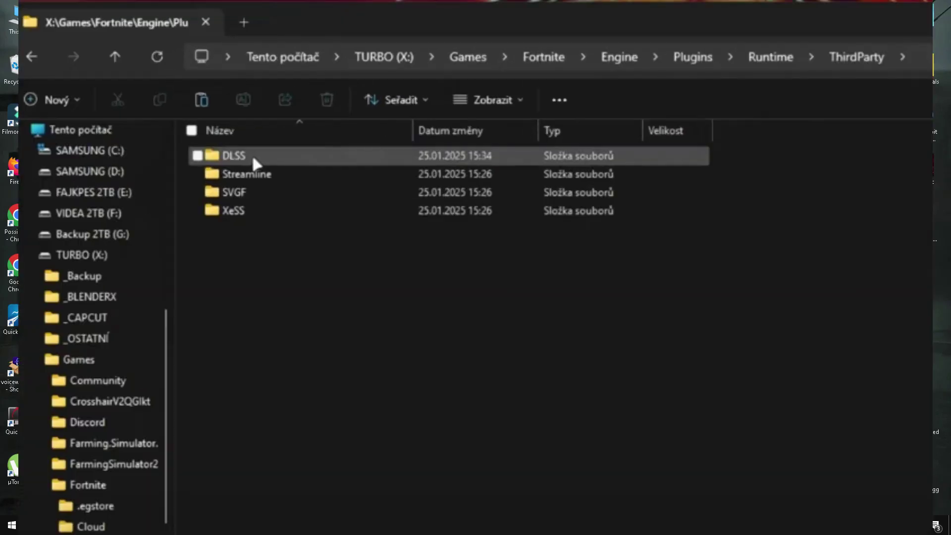
double_click(252, 158)
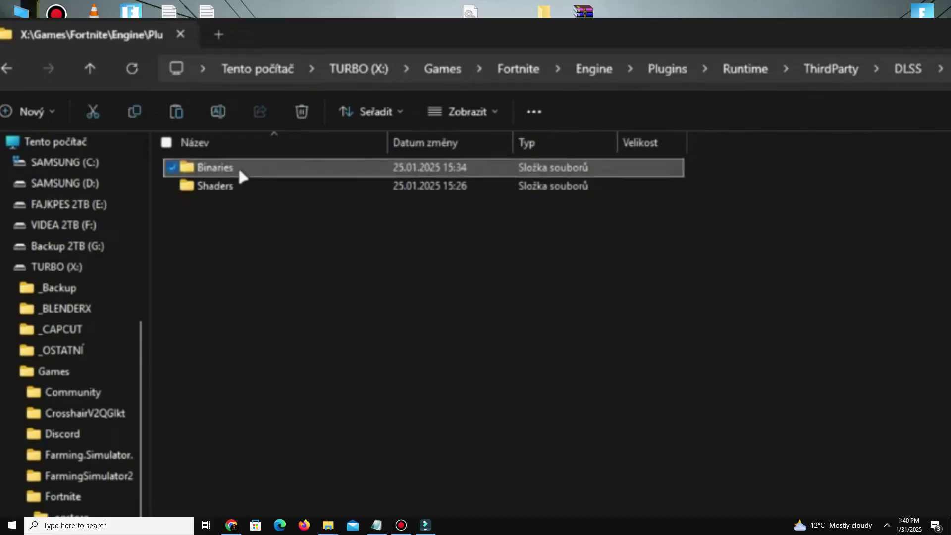
double_click(238, 165)
double_click(234, 183)
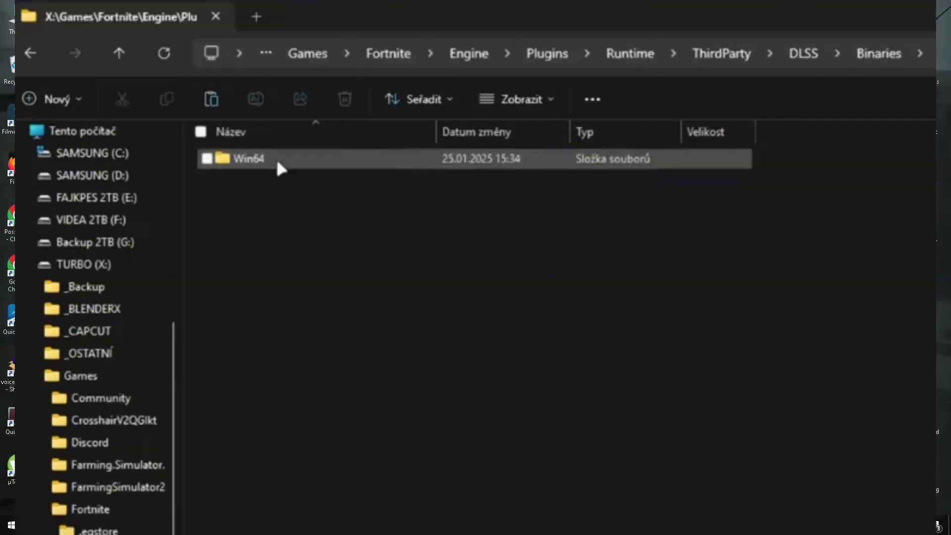
double_click(277, 163)
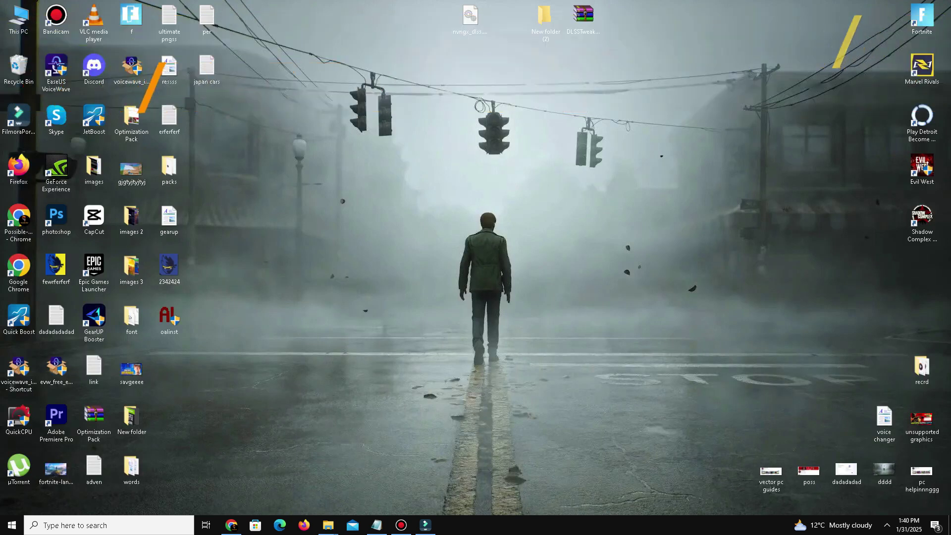
Navigate into FortniteGame\Binaries\Win64, which lists FortniteClient-Win64-Shipping.exe and its DLLs
click(600, 290)
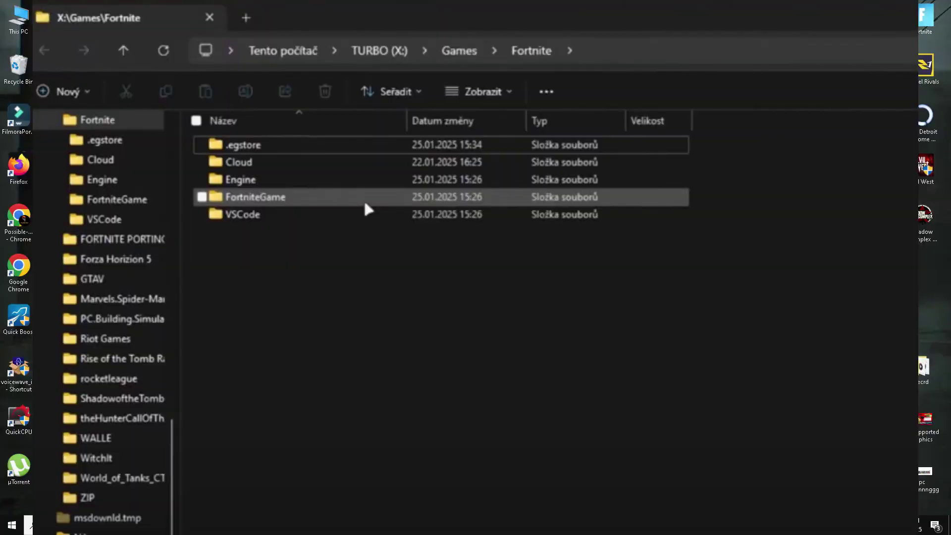
double_click(365, 198)
double_click(327, 200)
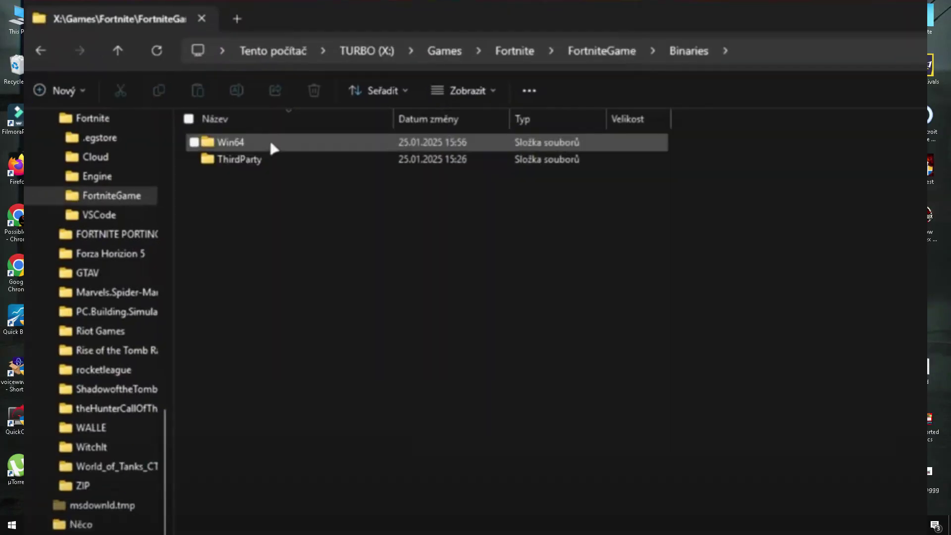
double_click(274, 149)
click(417, 311)
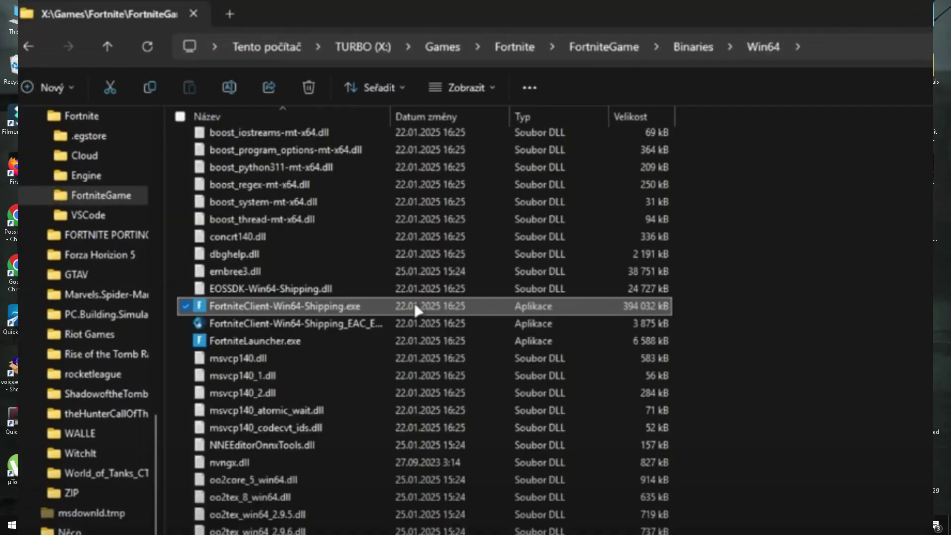